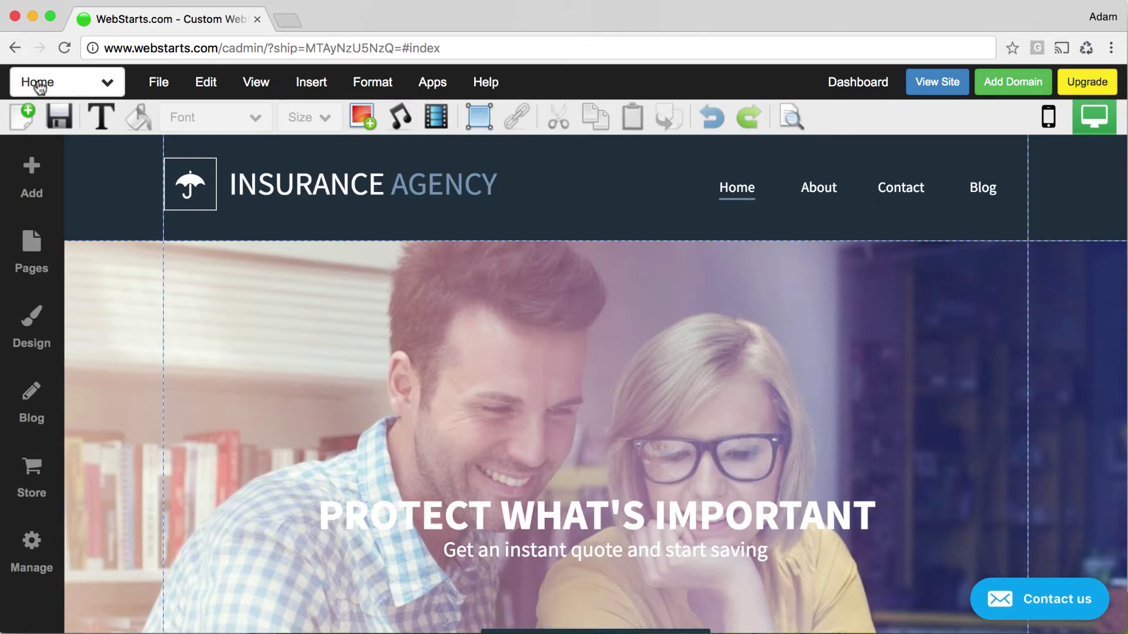
# Switch to the Mobile Editor and scroll through the Insurance Agency home page on the phone preview.
pyautogui.click(1047, 121)
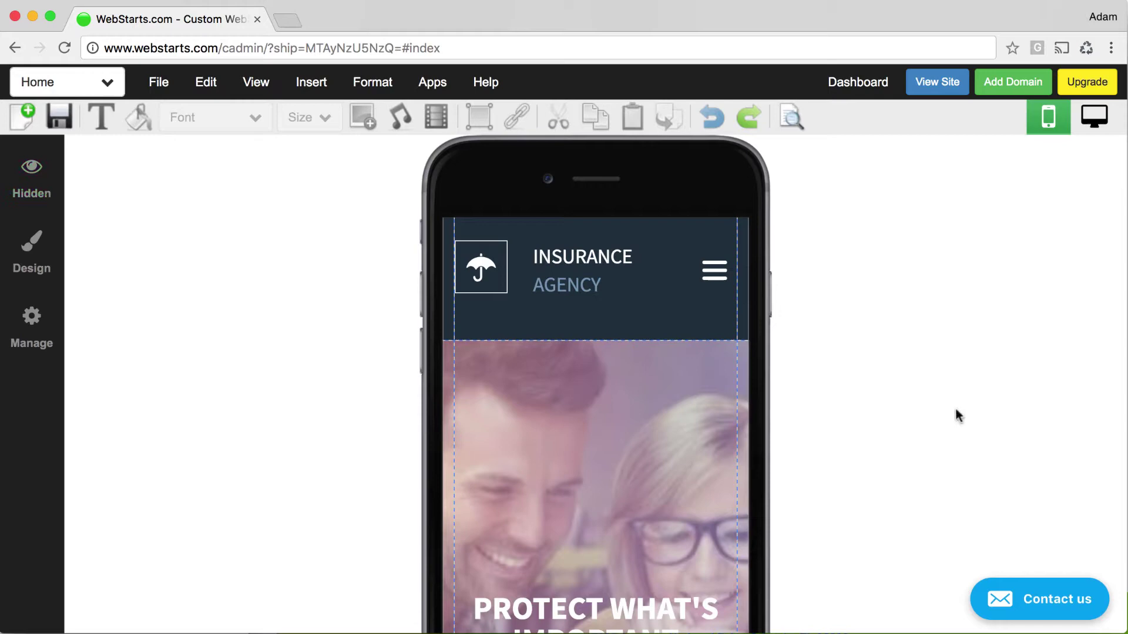
pyautogui.scroll(-3, 954, 406)
pyautogui.scroll(3, 954, 406)
pyautogui.scroll(-5, 856, 324)
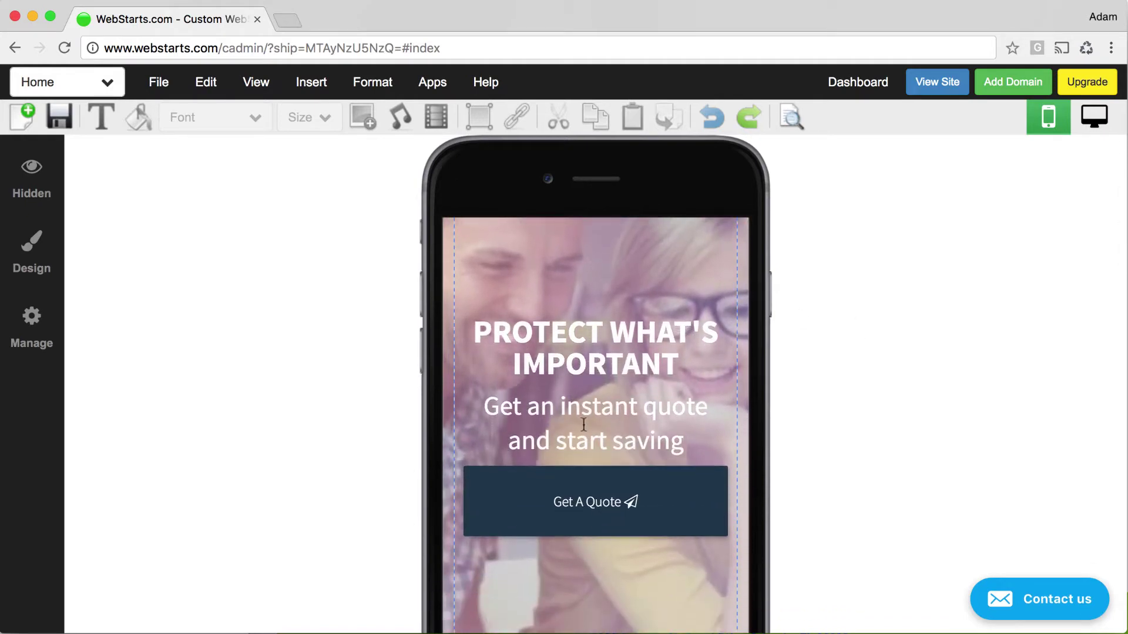
pyautogui.click(583, 425)
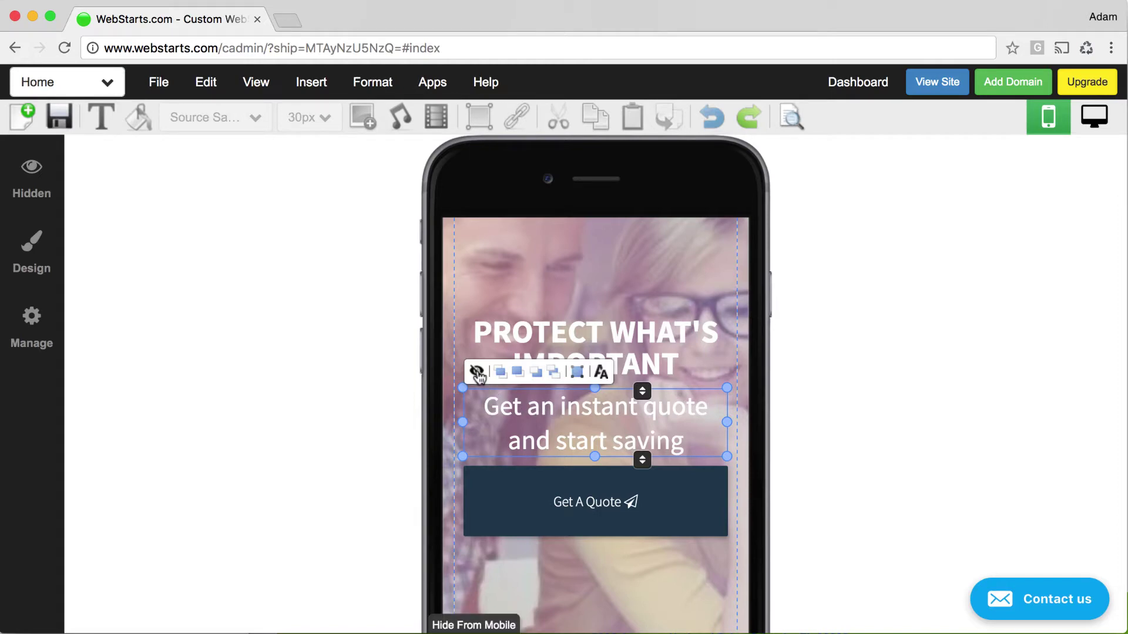
pyautogui.click(477, 372)
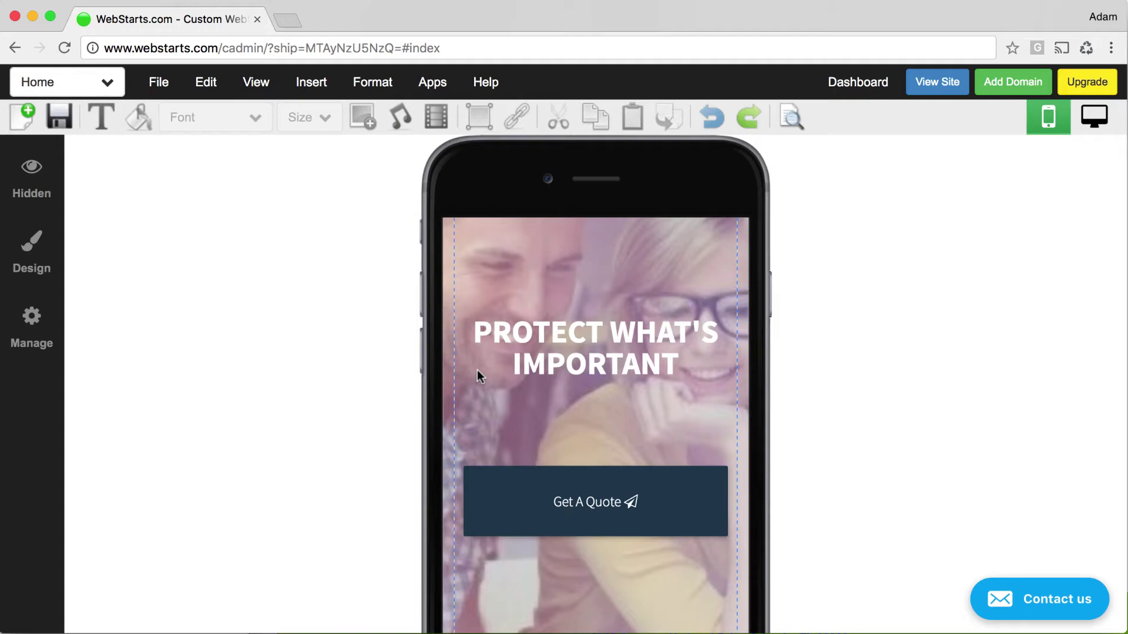
pyautogui.click(52, 186)
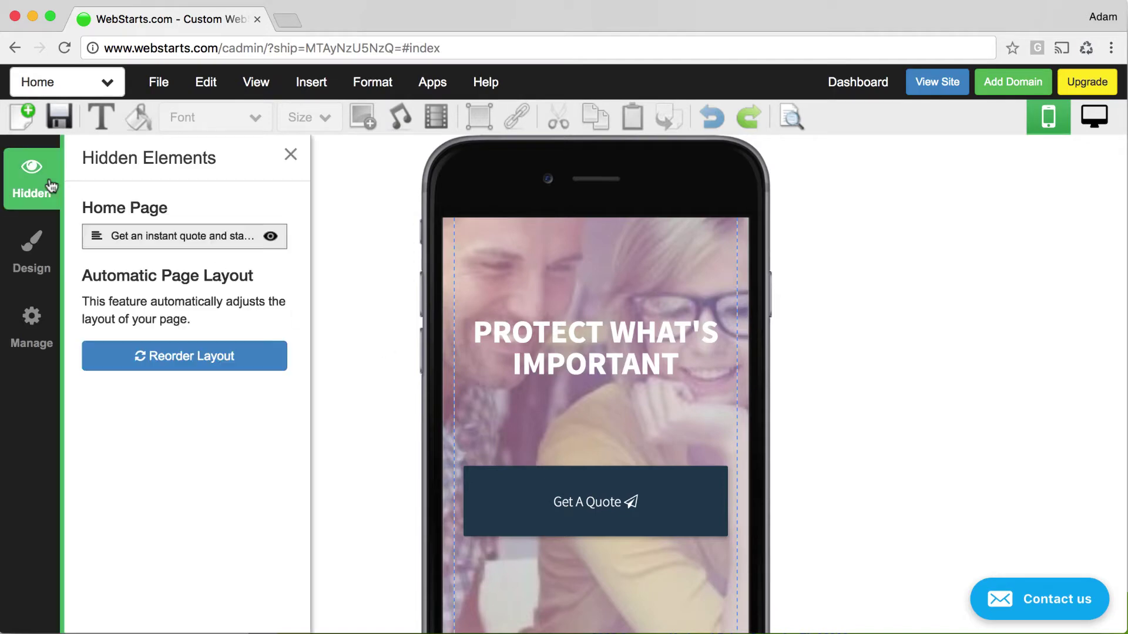
pyautogui.click(271, 238)
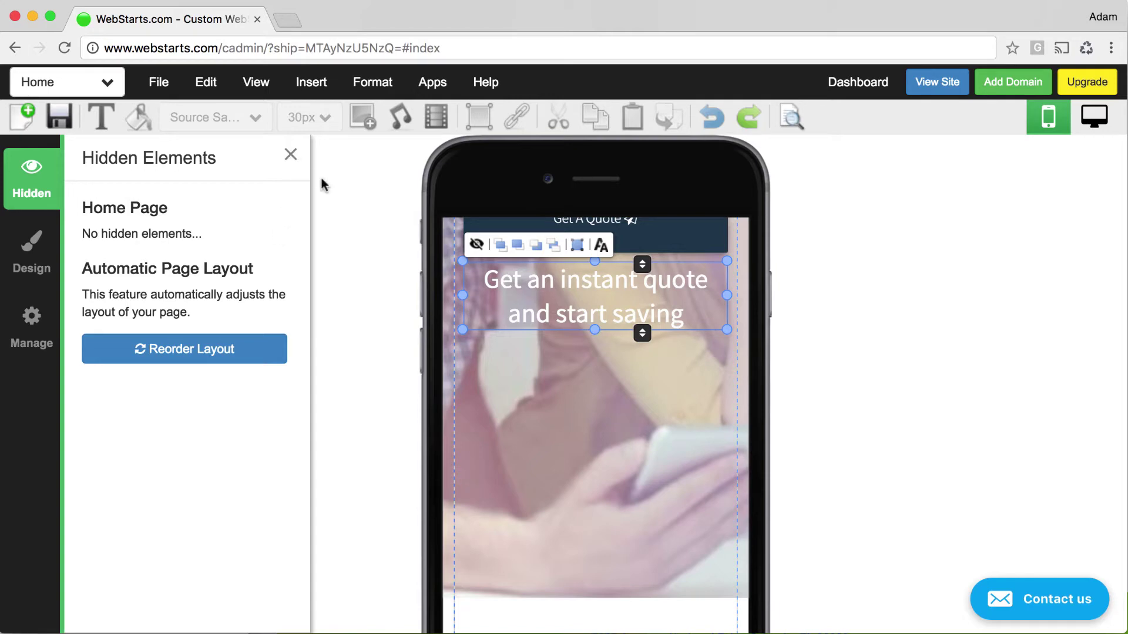
pyautogui.click(291, 156)
pyautogui.scroll(10, 741, 346)
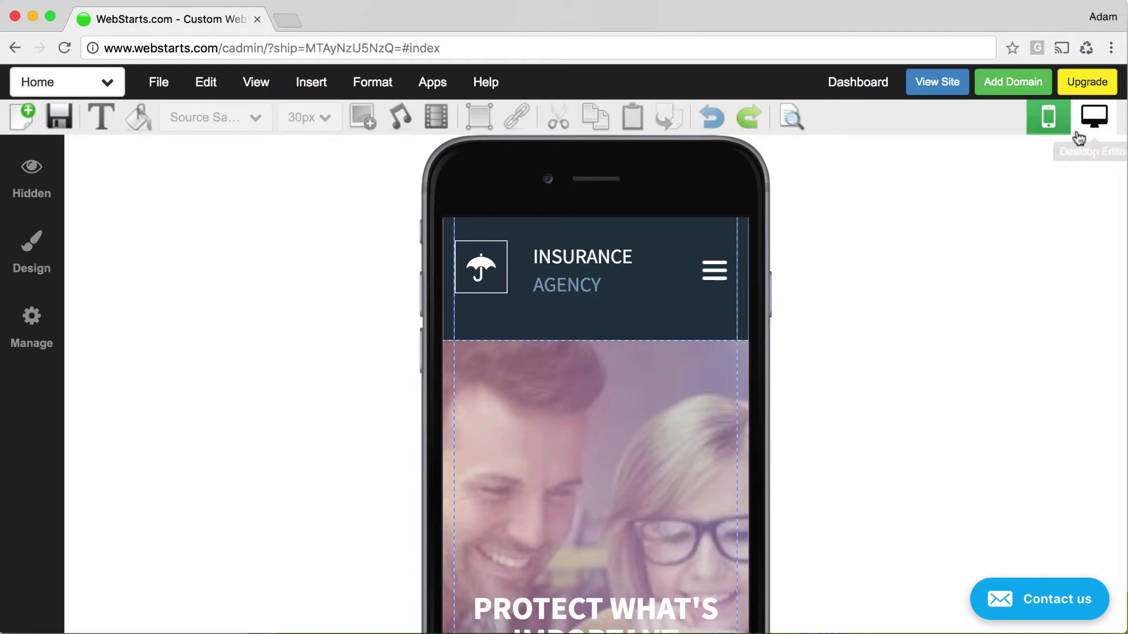
# On the desktop layout, drag a Heading L text element onto the hero image.
pyautogui.click(1094, 117)
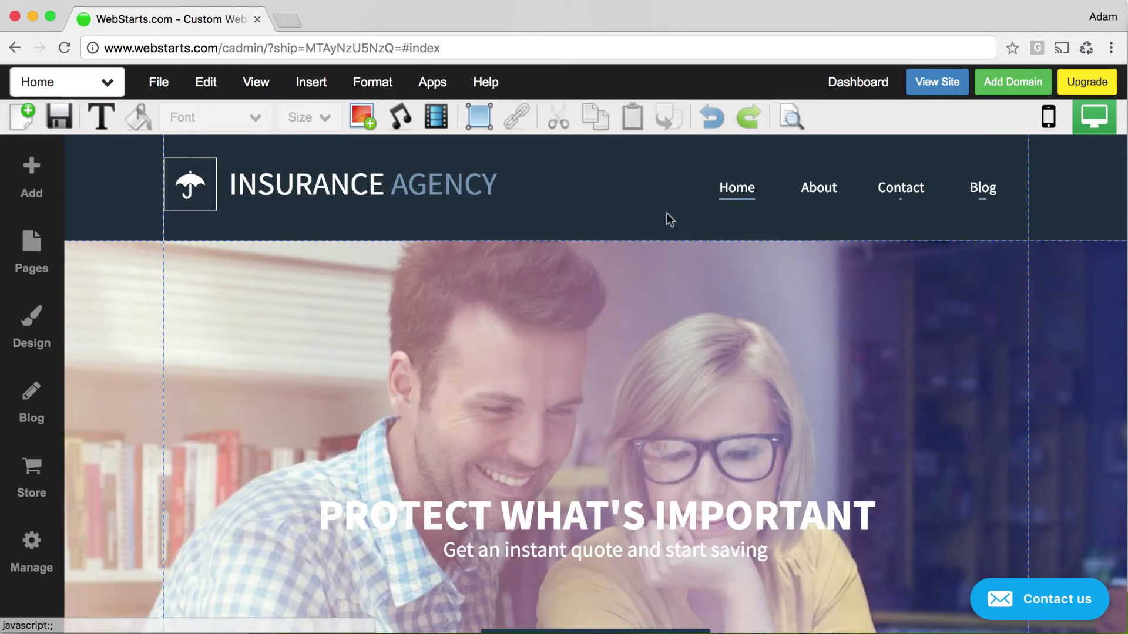
pyautogui.click(40, 184)
pyautogui.click(127, 179)
pyautogui.moveTo(139, 233); pyautogui.dragTo(473, 408)
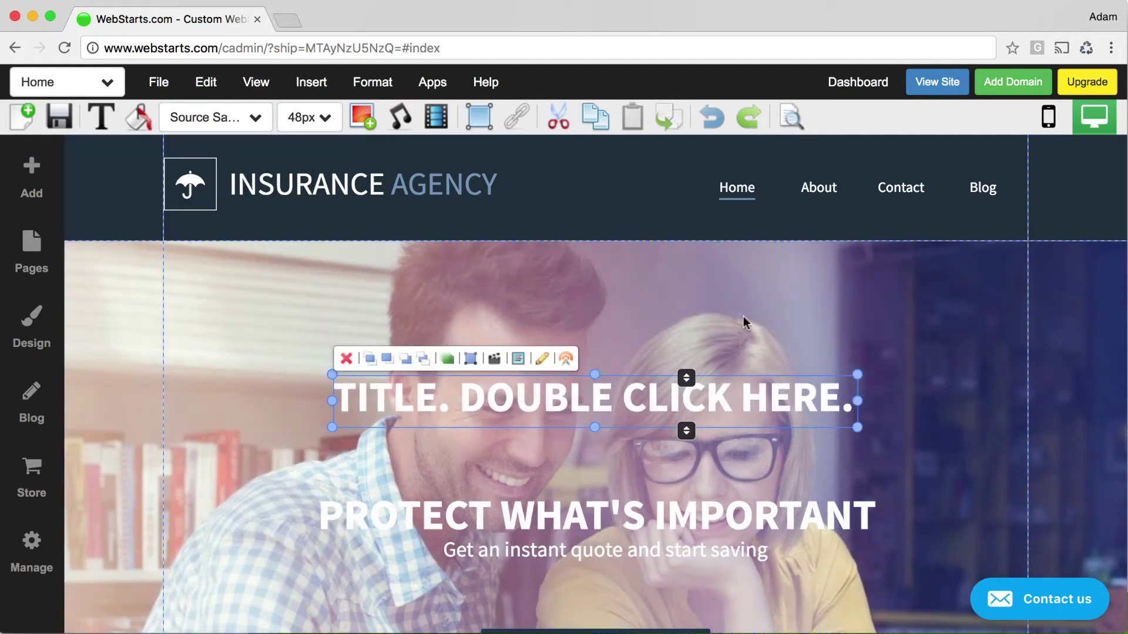
# In the mobile layout, unhide the new title from the Hidden elements list.
pyautogui.click(1033, 126)
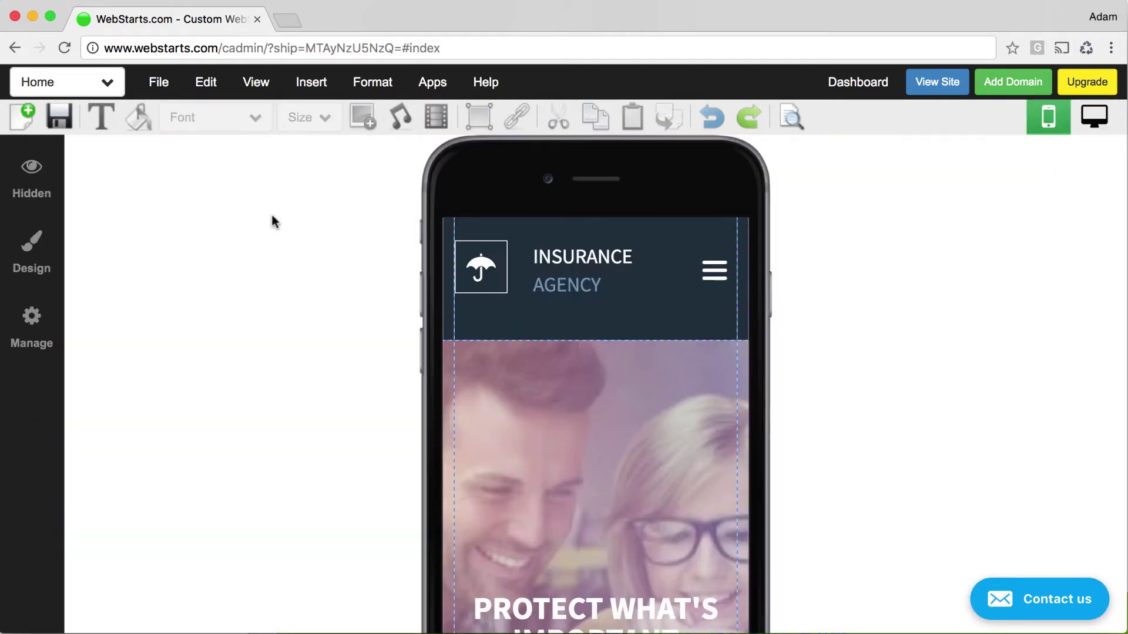
pyautogui.click(38, 177)
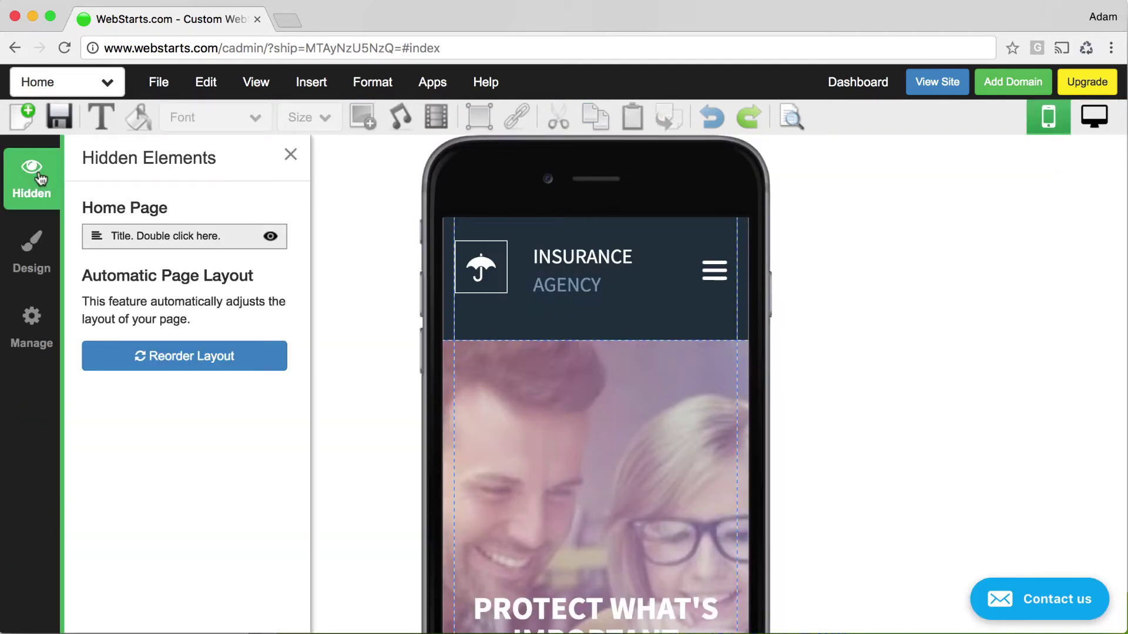
pyautogui.click(272, 237)
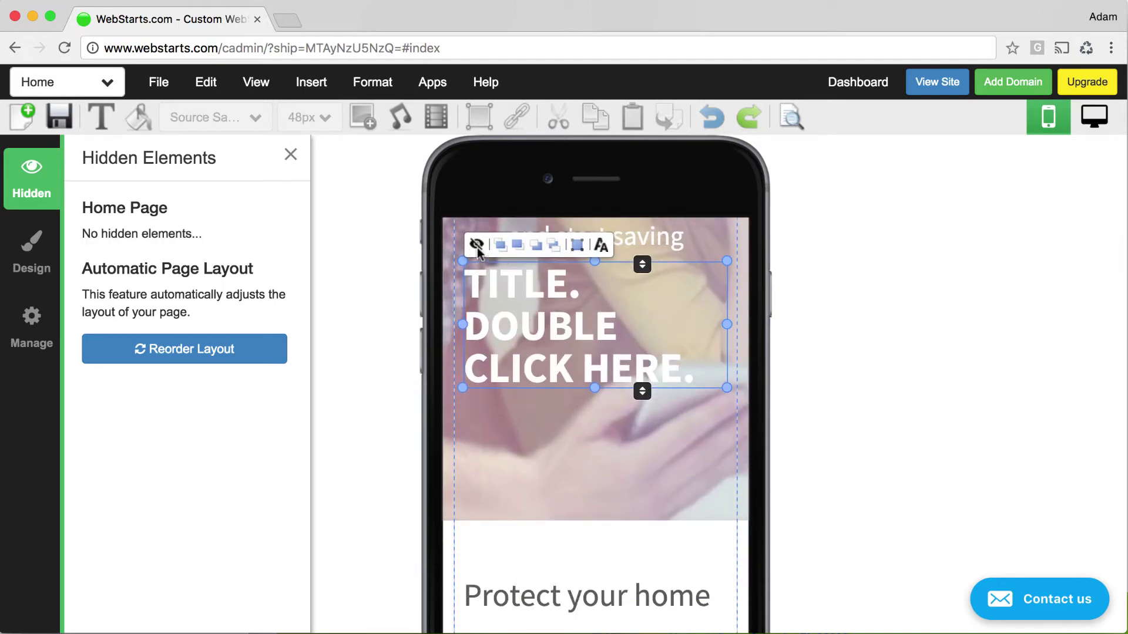
# Nudge the mobile title slightly lower, shrink its text from 48px to 42px, then select it.
pyautogui.click(289, 156)
pyautogui.moveTo(529, 283)
pyautogui.mouseDown()
pyautogui.moveTo(537, 374)
pyautogui.moveTo(533, 302)
pyautogui.mouseUp()
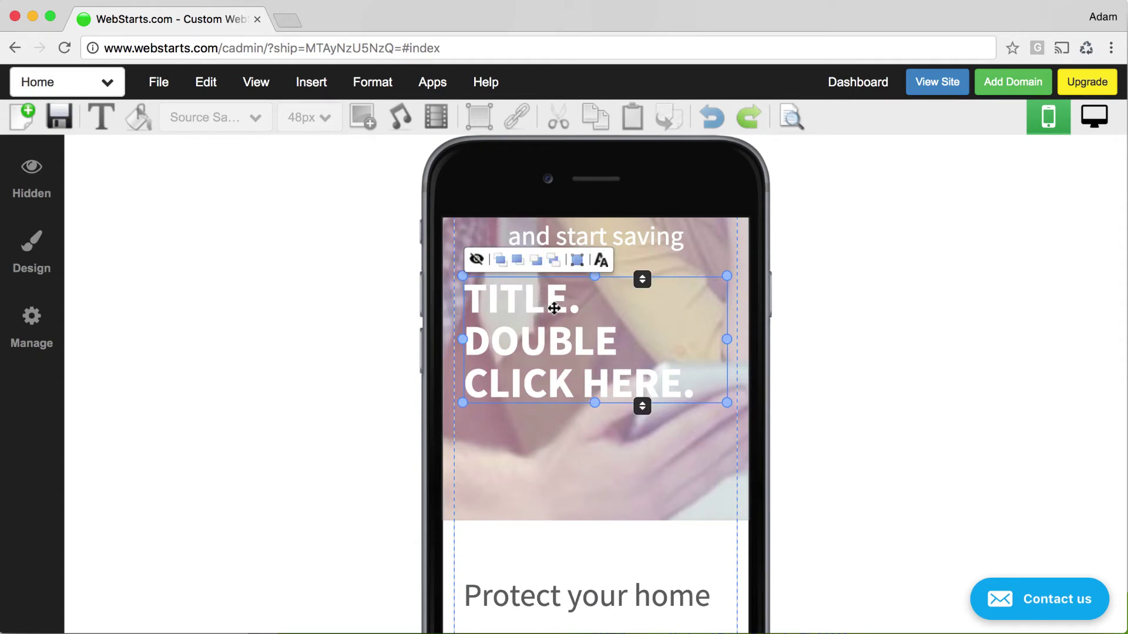
pyautogui.click(600, 260)
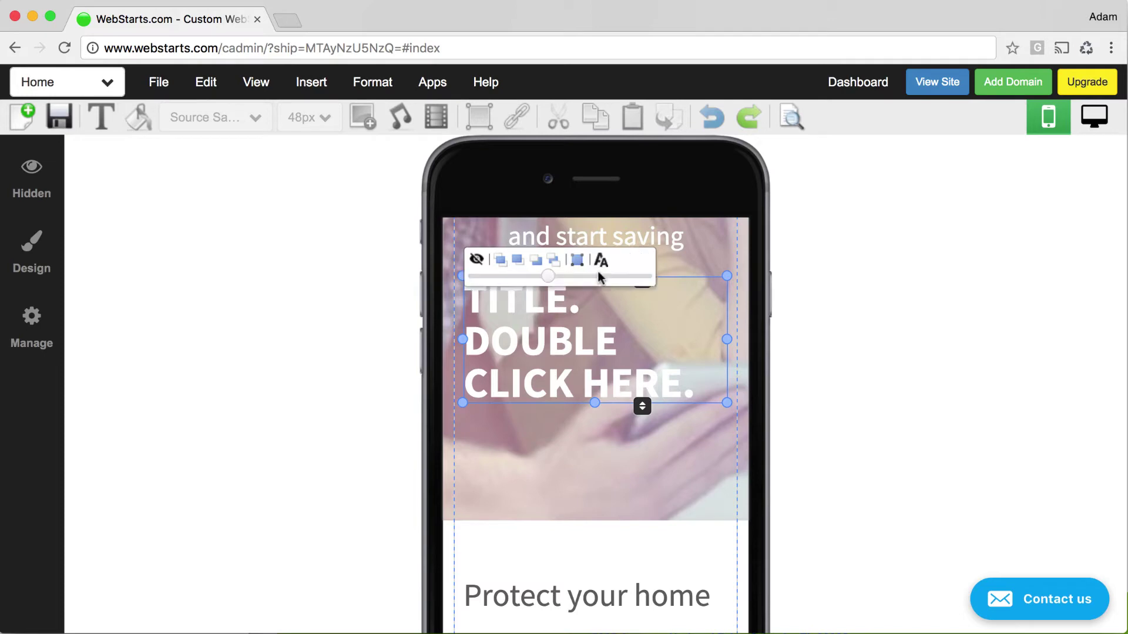
pyautogui.moveTo(549, 276)
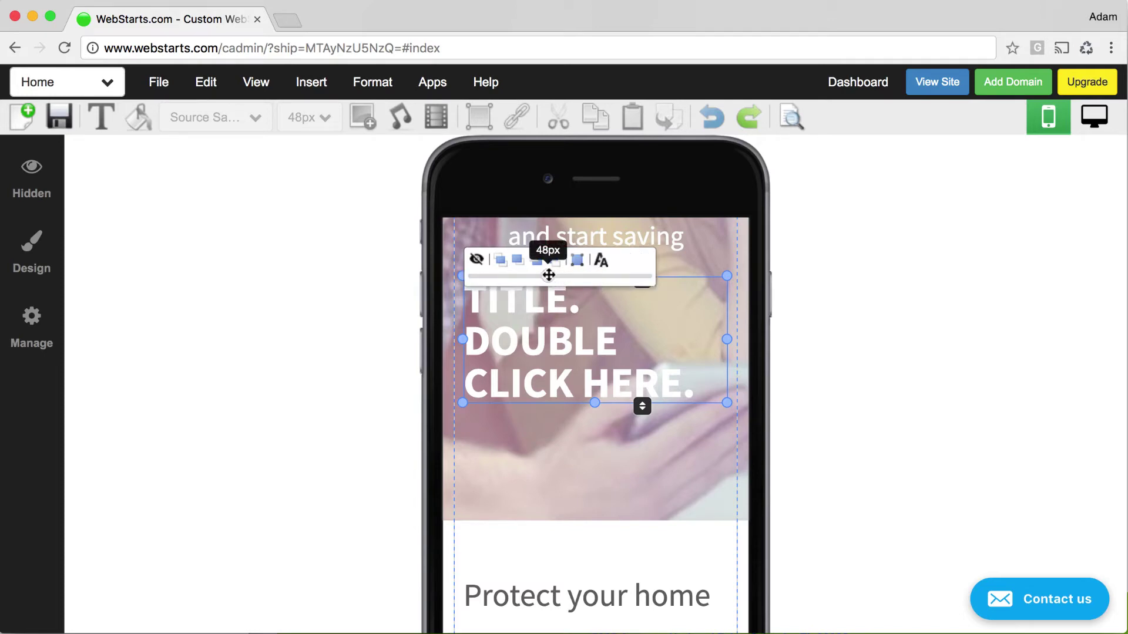
pyautogui.moveTo(549, 275); pyautogui.dragTo(533, 276)
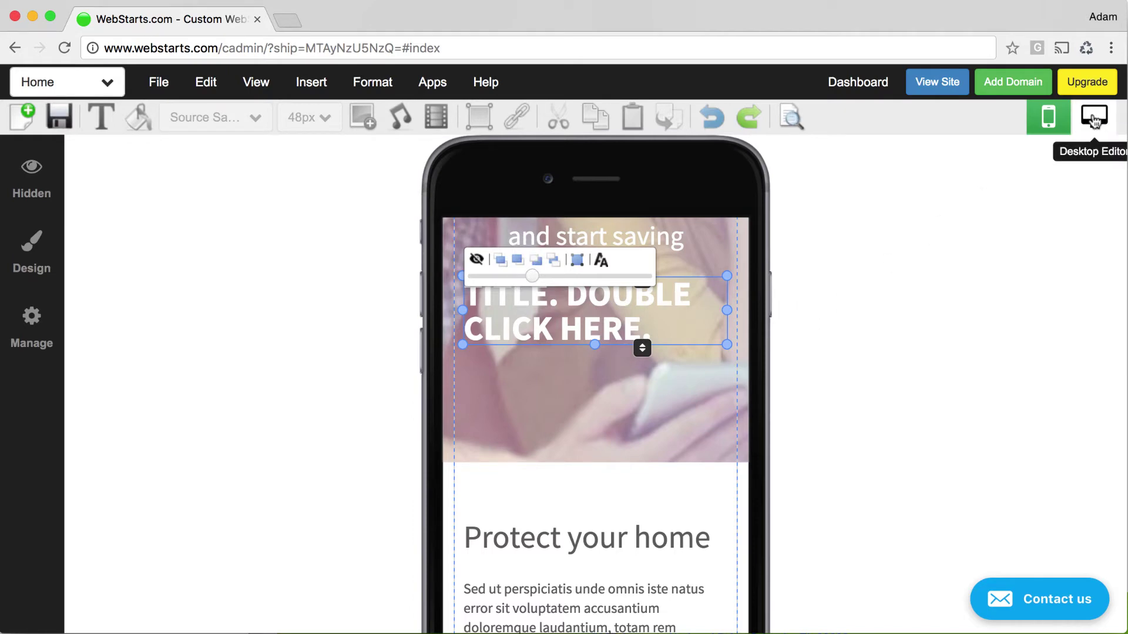
pyautogui.click(925, 288)
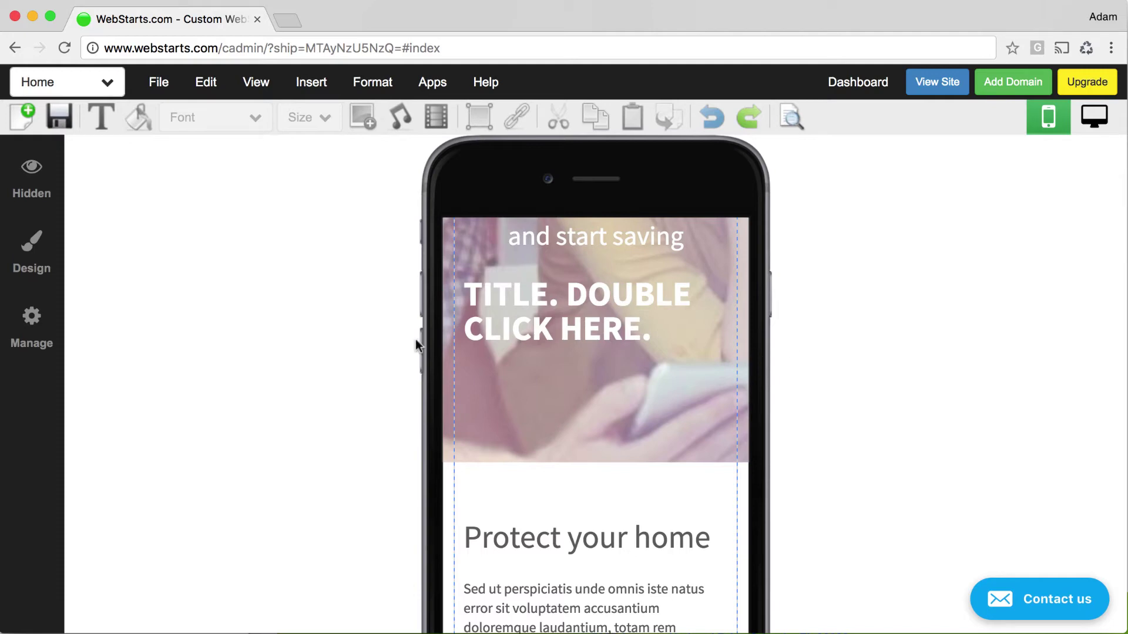
pyautogui.click(553, 324)
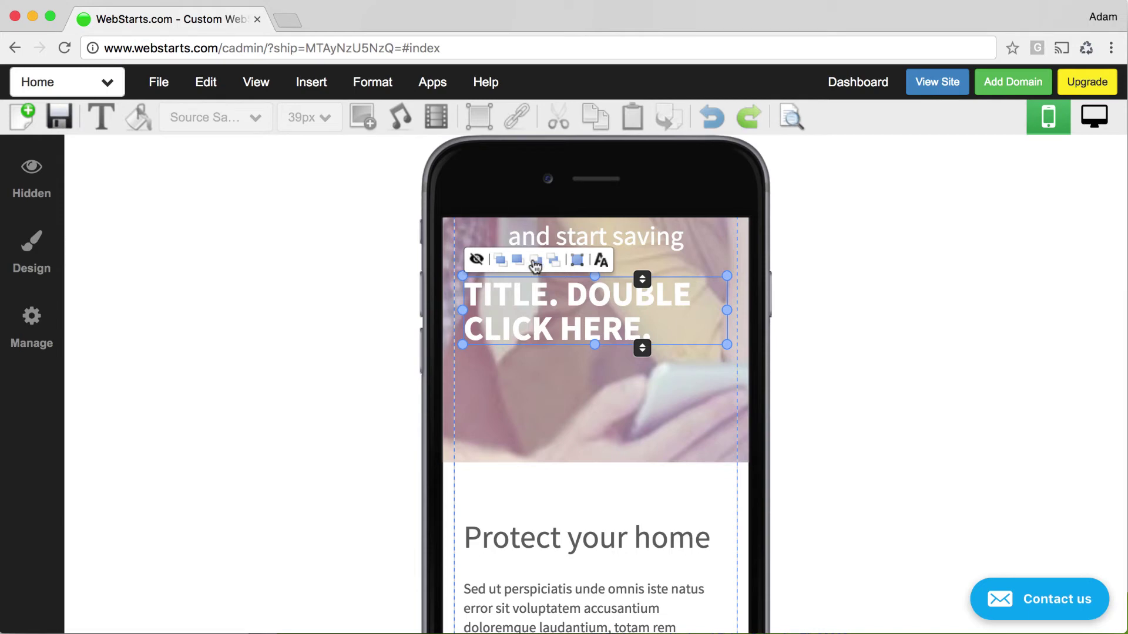
# Apply Width 300 and Height 78 to the mobile hero title box.
pyautogui.click(577, 263)
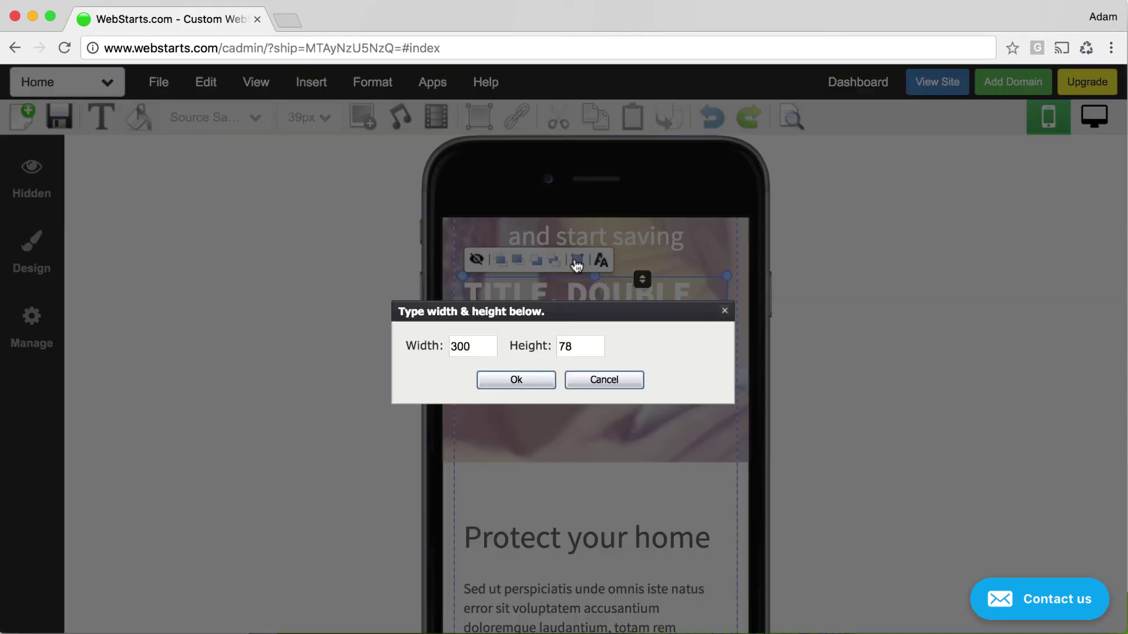
pyautogui.click(506, 382)
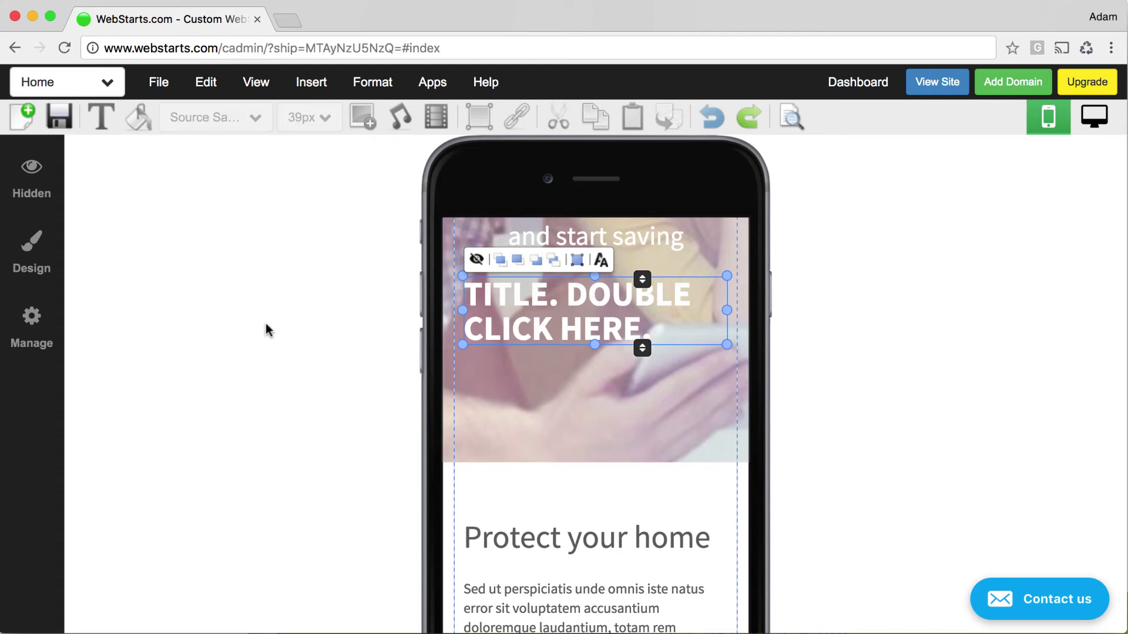
# Review the mobile background colour and image options unchanged, then switch Display Mobile View on.
pyautogui.click(41, 260)
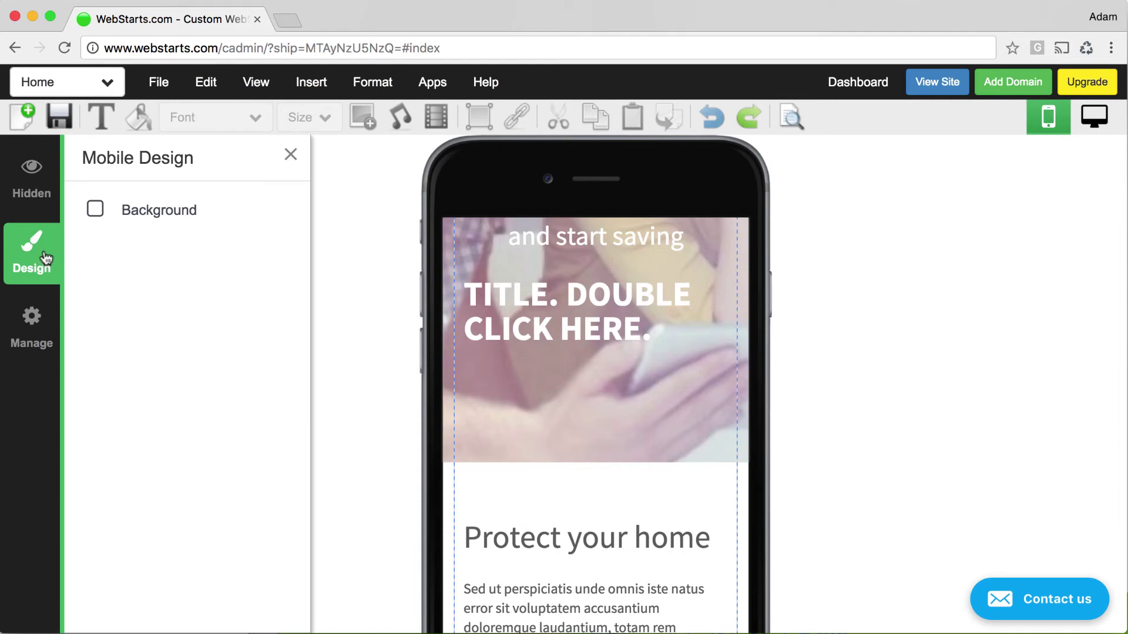
pyautogui.click(174, 214)
pyautogui.click(209, 237)
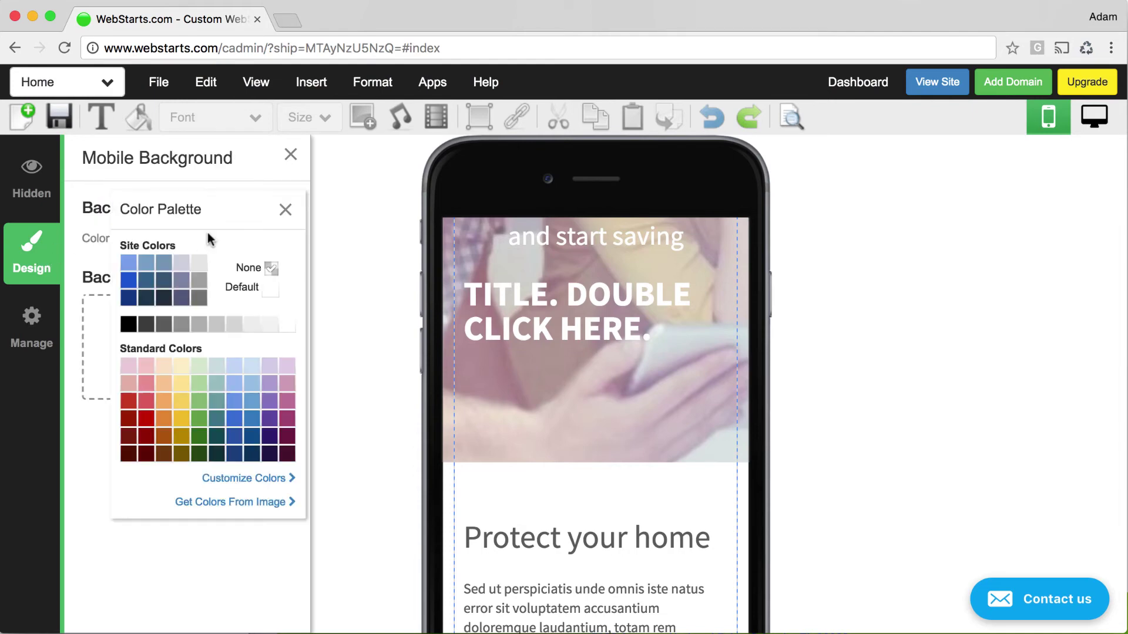
pyautogui.click(286, 213)
pyautogui.click(175, 342)
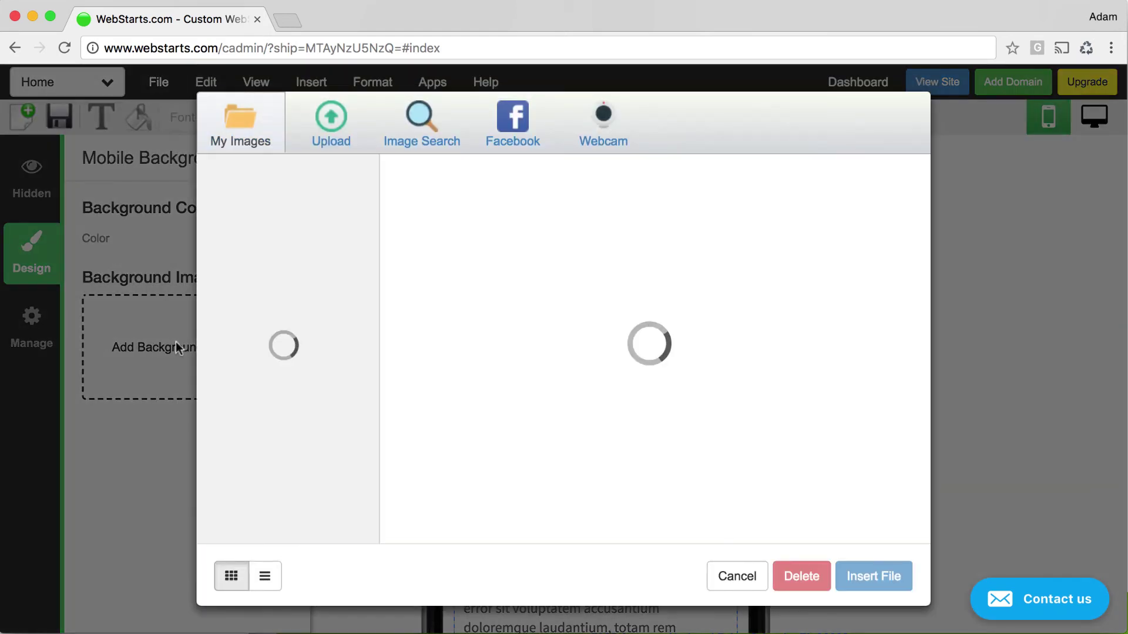
pyautogui.click(739, 577)
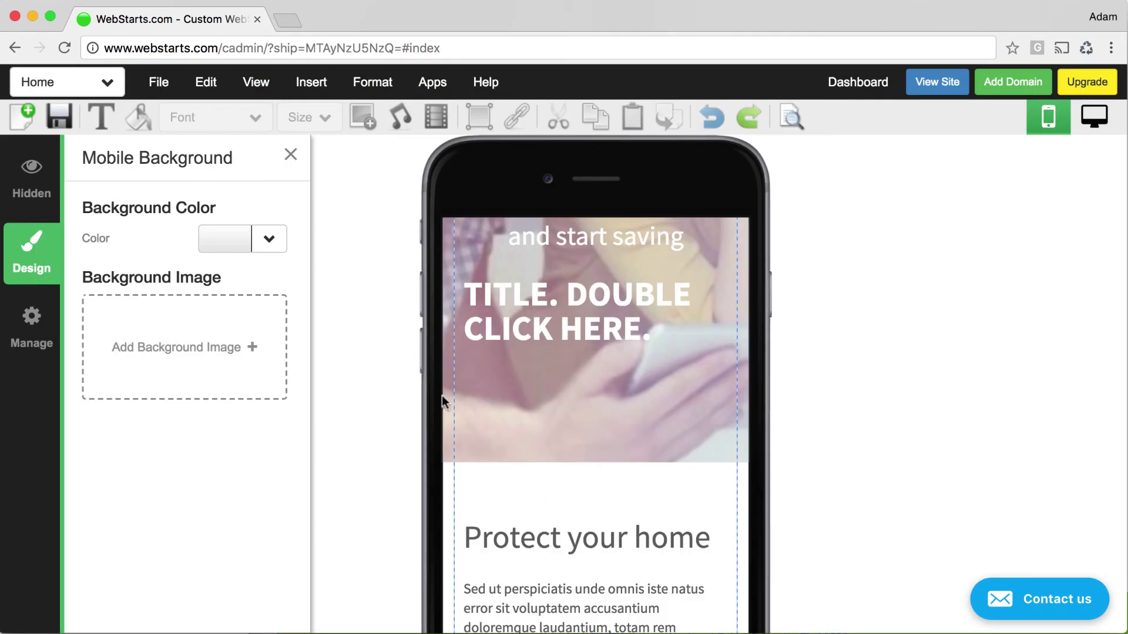
pyautogui.click(291, 157)
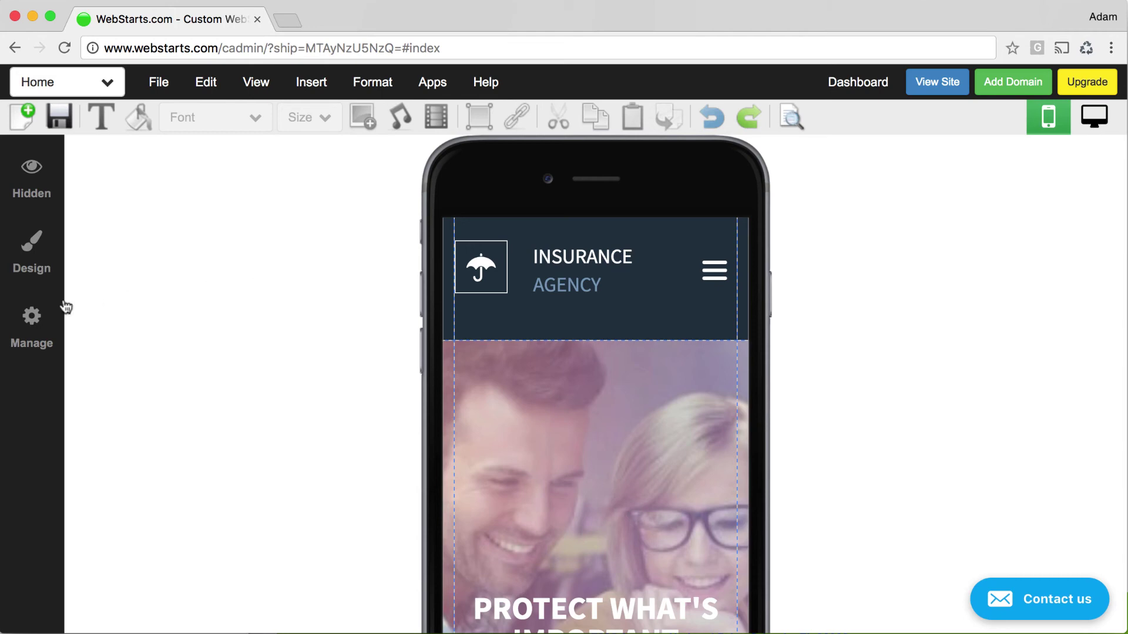
pyautogui.click(37, 319)
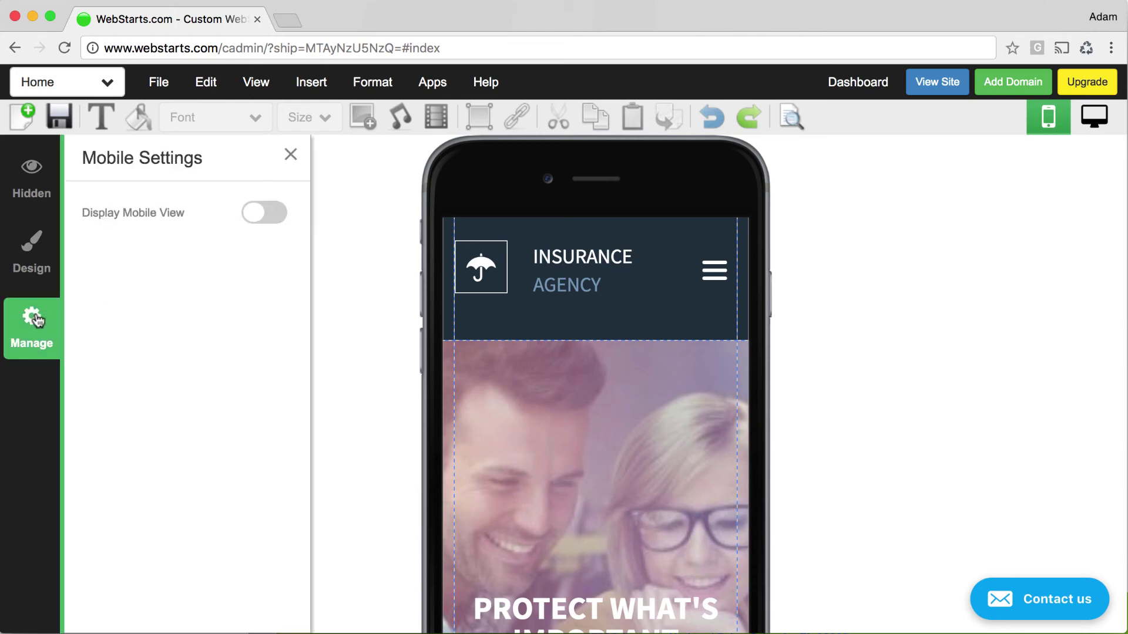
pyautogui.click(279, 219)
pyautogui.click(290, 155)
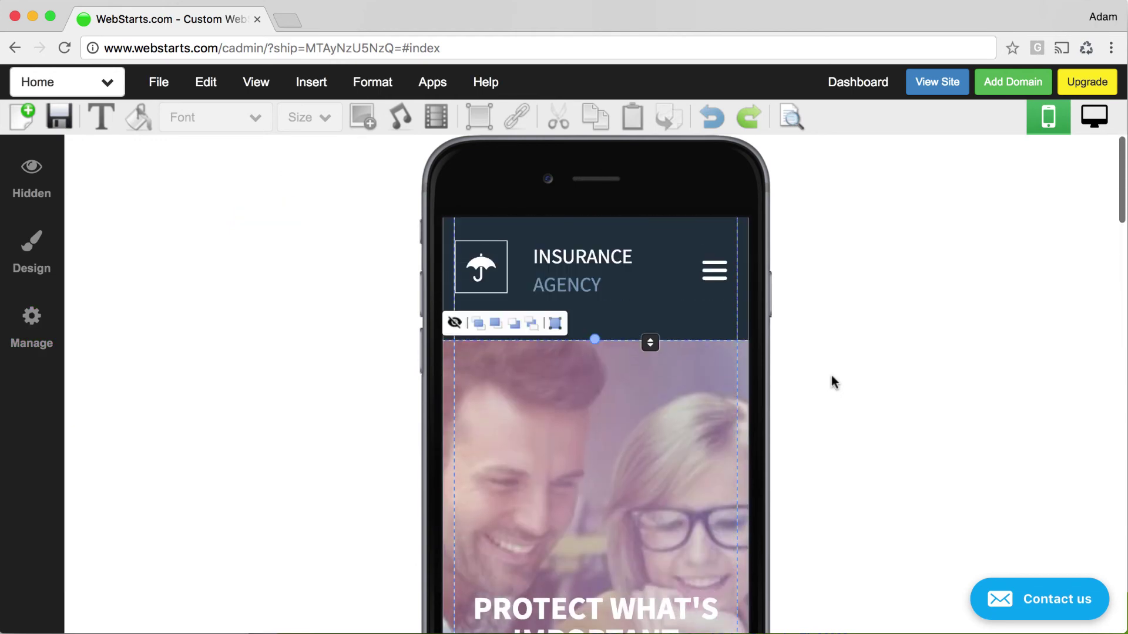
pyautogui.scroll(-15, 890, 368)
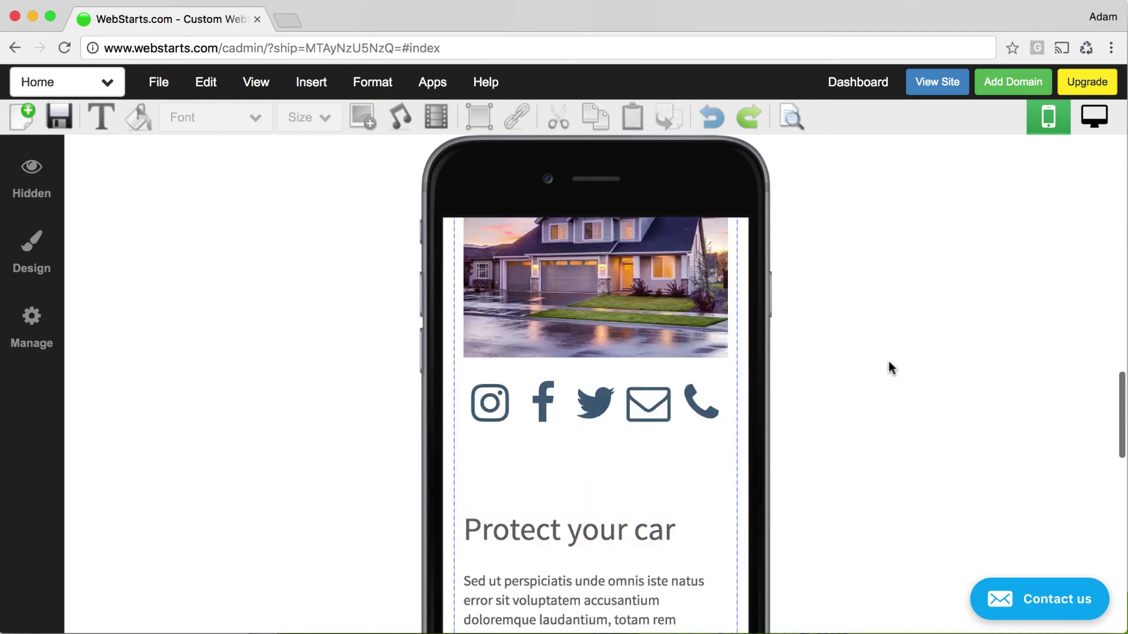
pyautogui.scroll(5, 723, 293)
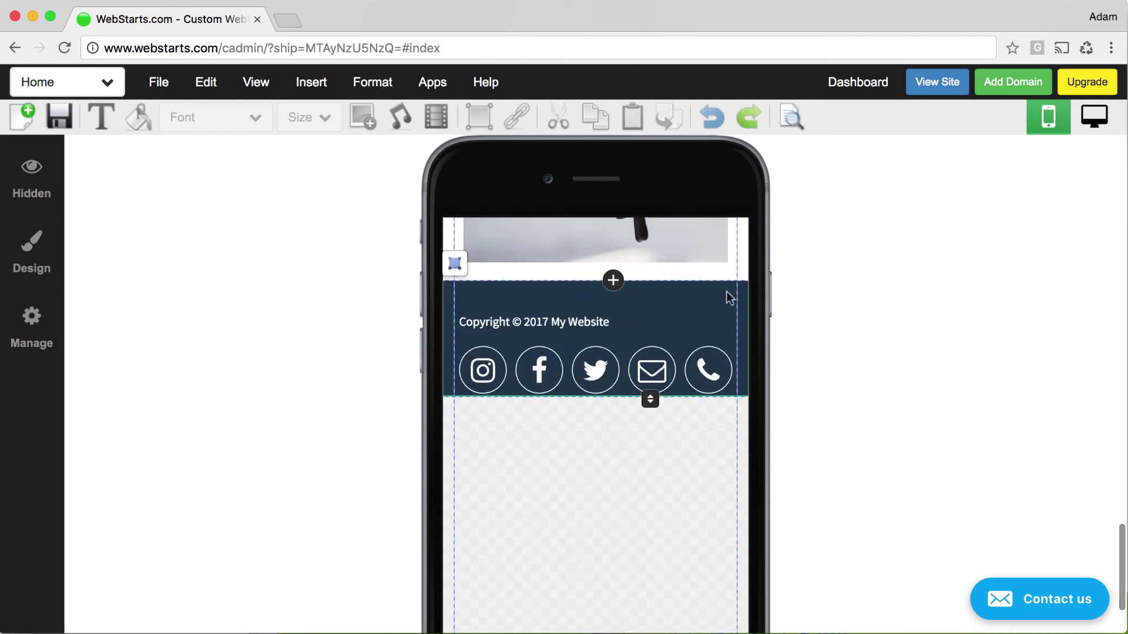
pyautogui.scroll(10, 854, 298)
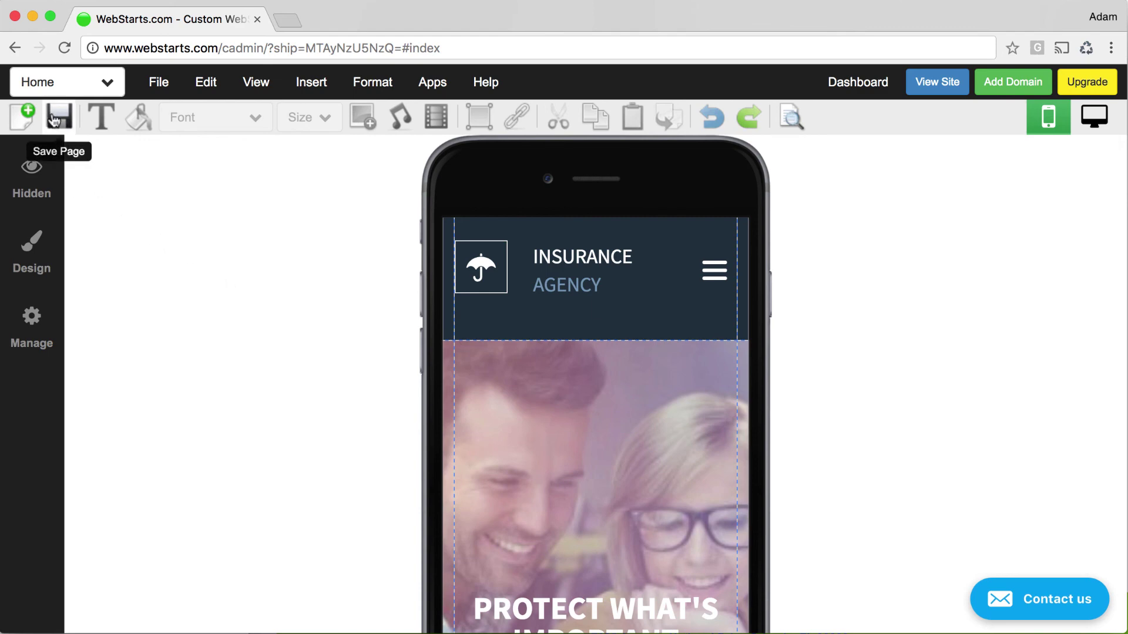
# Save the Insurance Agency home page and decline sharing with Not Now.
pyautogui.click(66, 141)
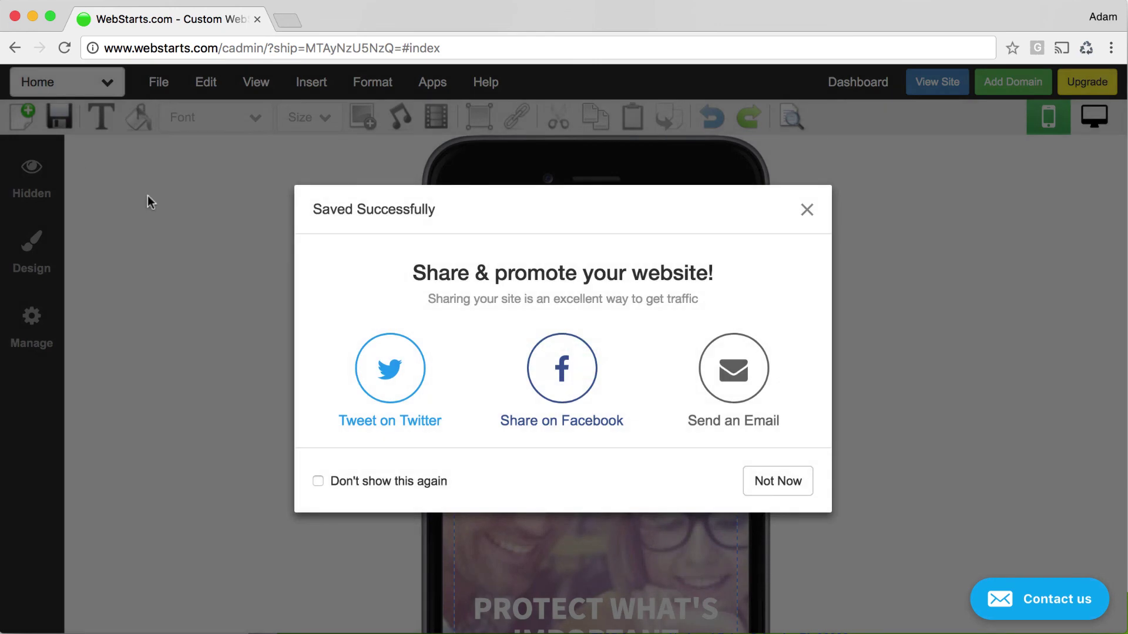
pyautogui.click(748, 481)
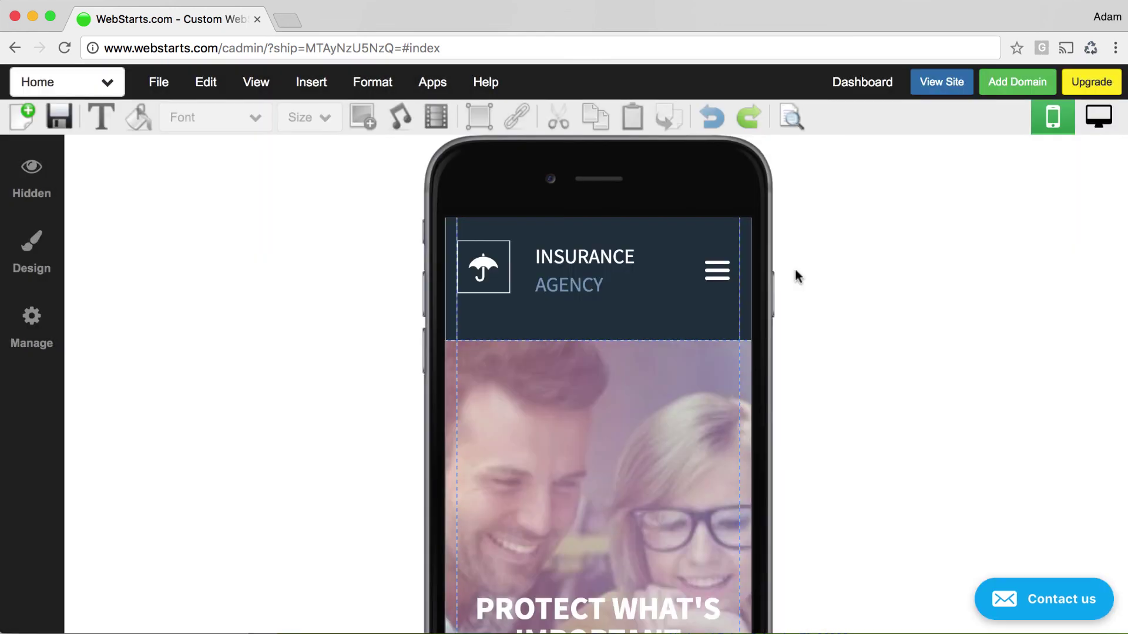